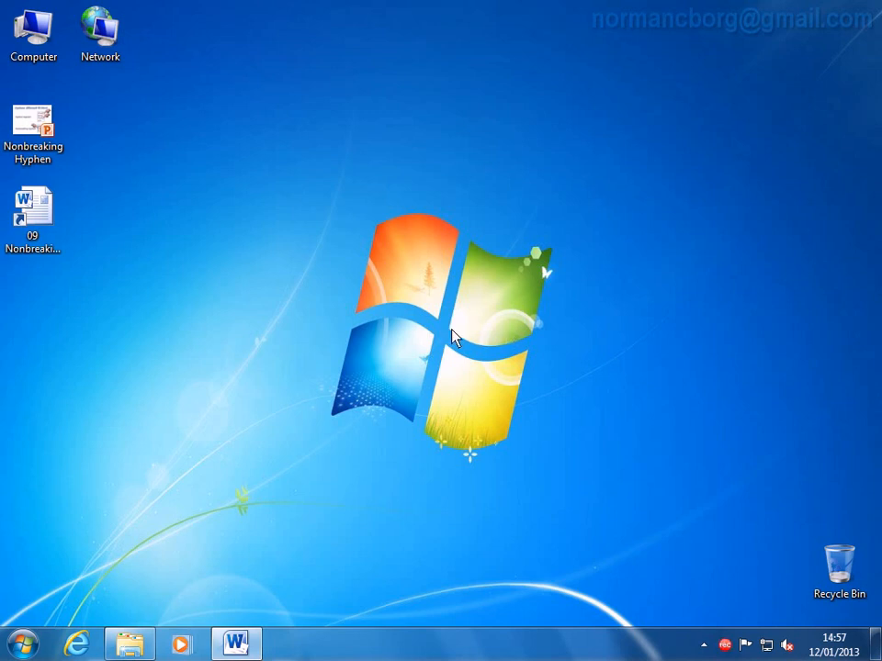
# Step: Play the Nonbreaking Hyphen slideshow from the desktop through the regular and nonbreaking hyphen examples, and exit it
pyautogui.doubleClick(36, 132)
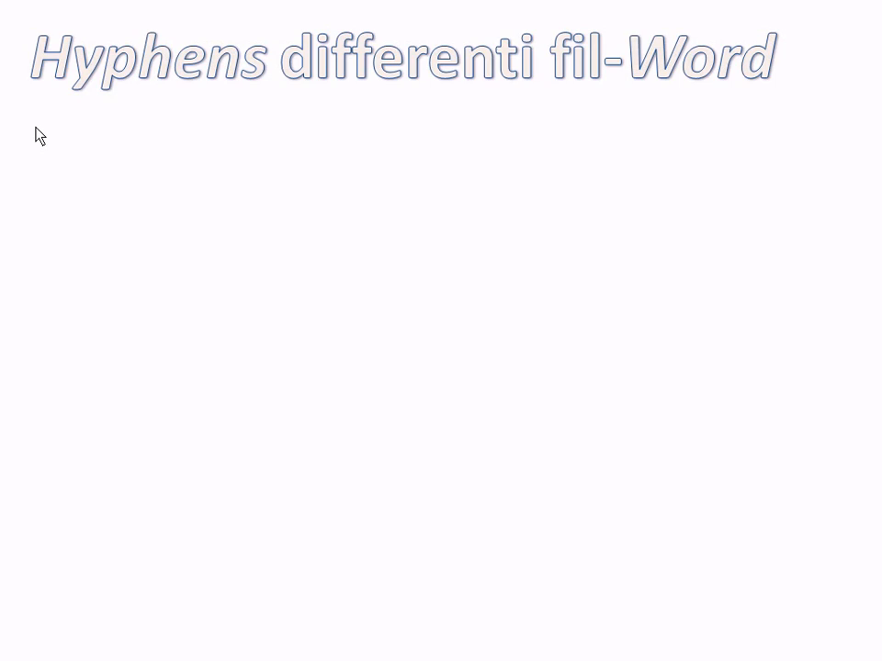
pyautogui.click(40, 136)
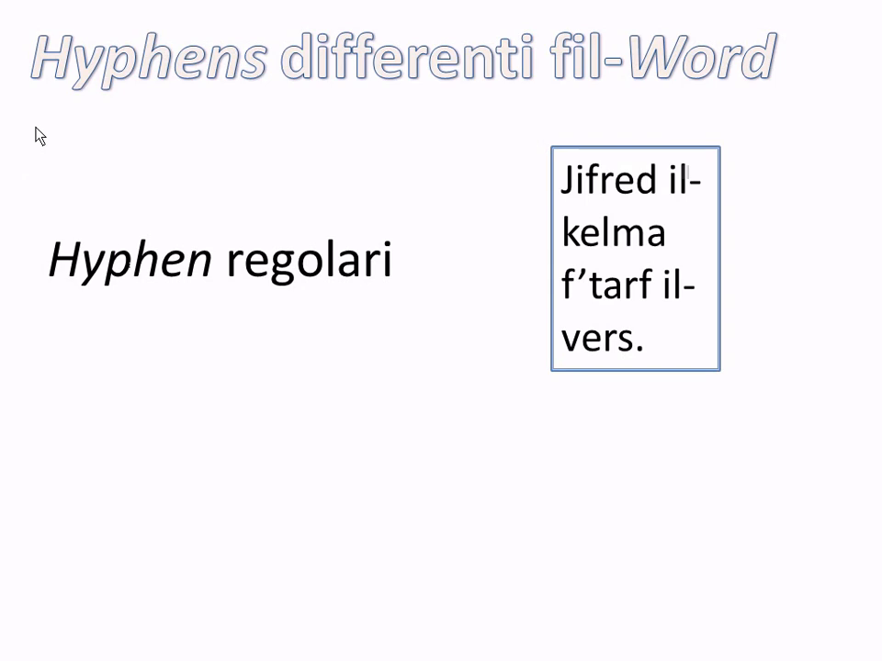
pyautogui.click(36, 127)
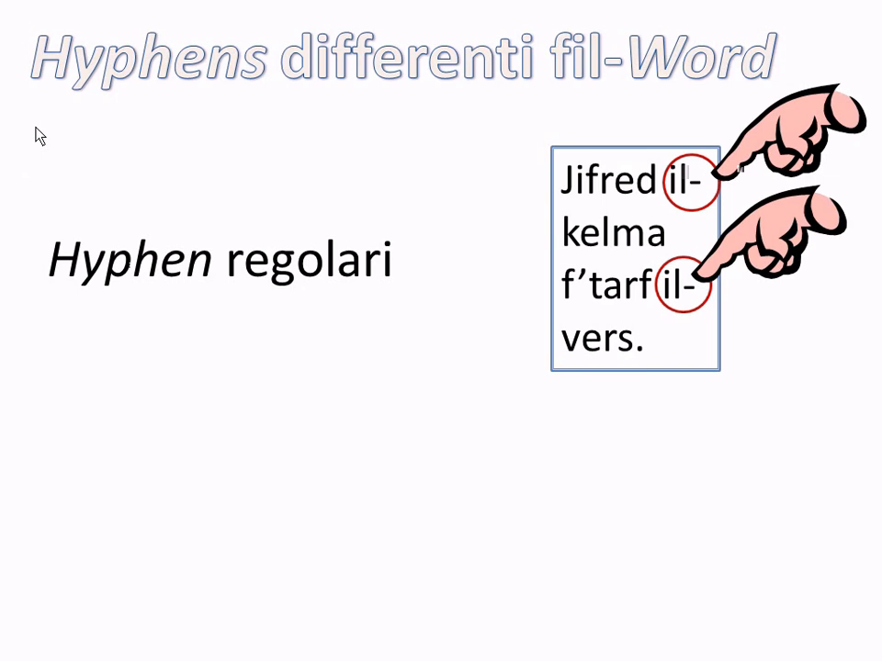
pyautogui.click(40, 136)
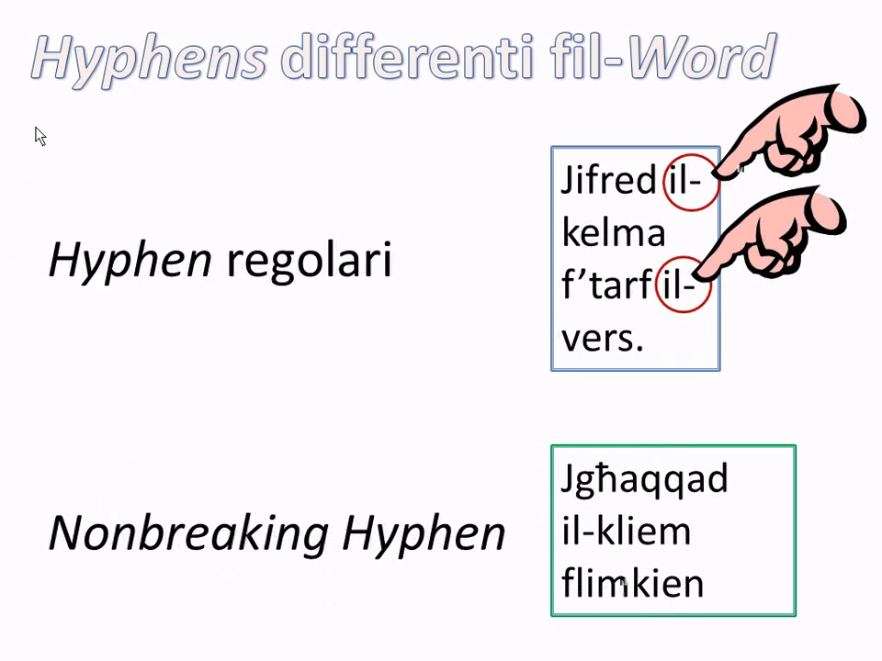
pyautogui.click(39, 136)
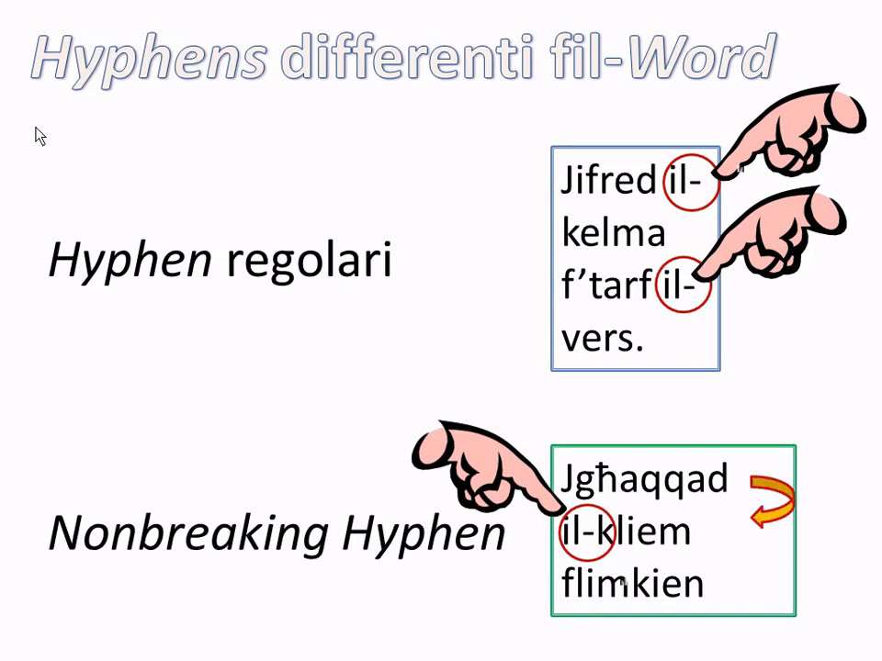
pyautogui.press('Escape')
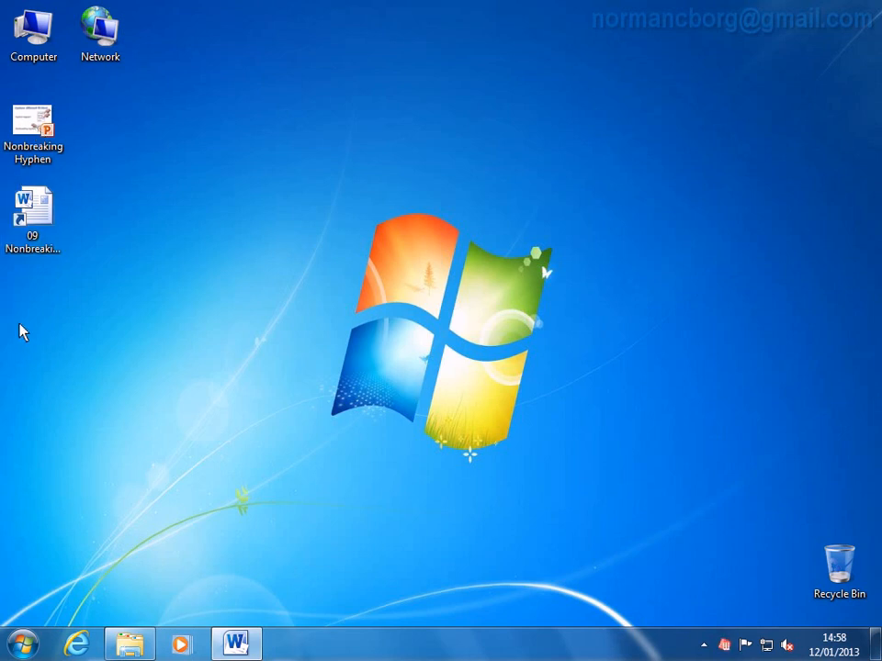
# Step: Switch to the Word document "09 Nonbreaking hyphens" and examine the green-highlighted articles at the line ends of the second column
pyautogui.click(236, 643)
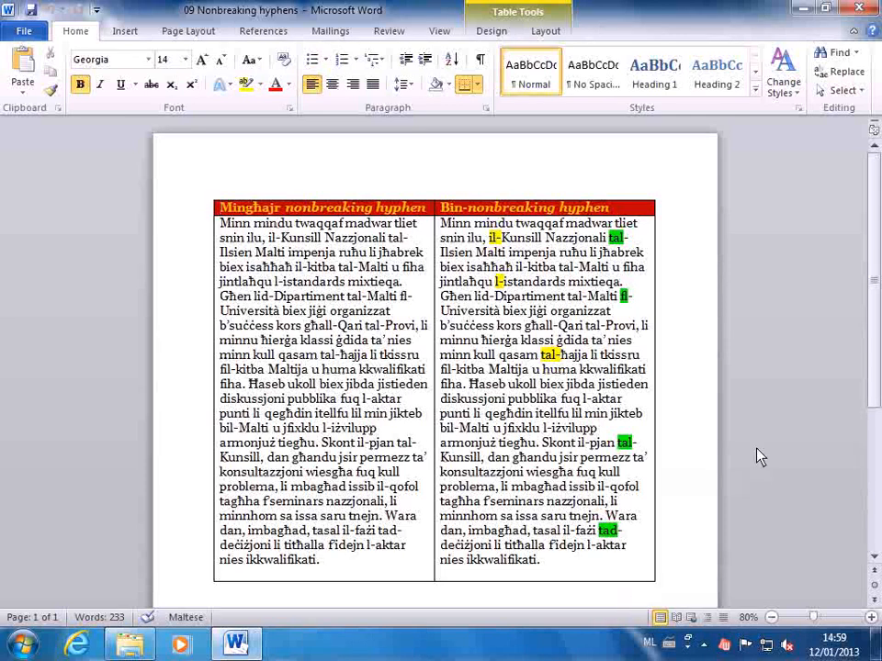
pyautogui.moveTo(609, 237); pyautogui.dragTo(630, 238)
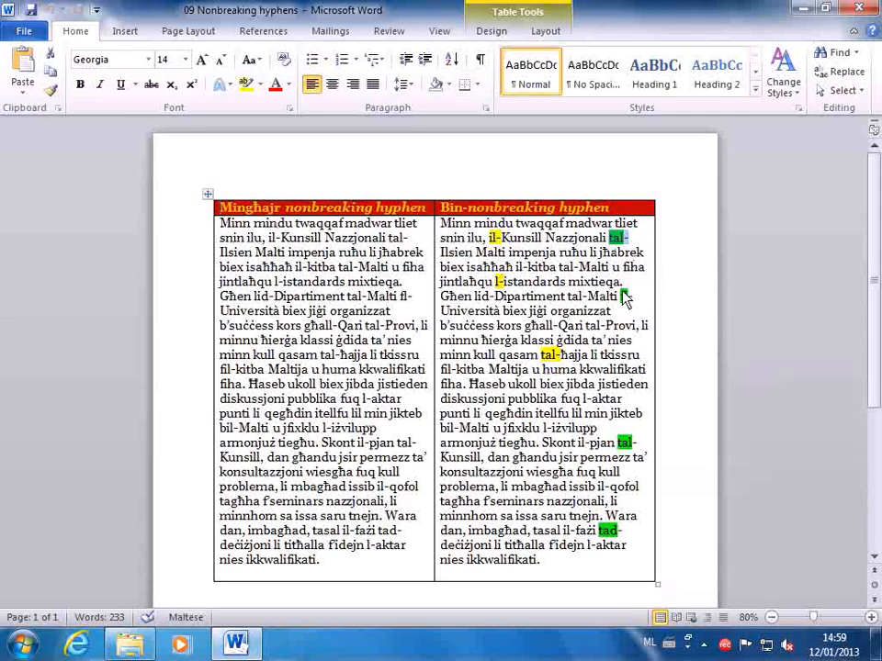
pyautogui.moveTo(619, 295); pyautogui.dragTo(640, 298)
pyautogui.moveTo(616, 446); pyautogui.dragTo(634, 447)
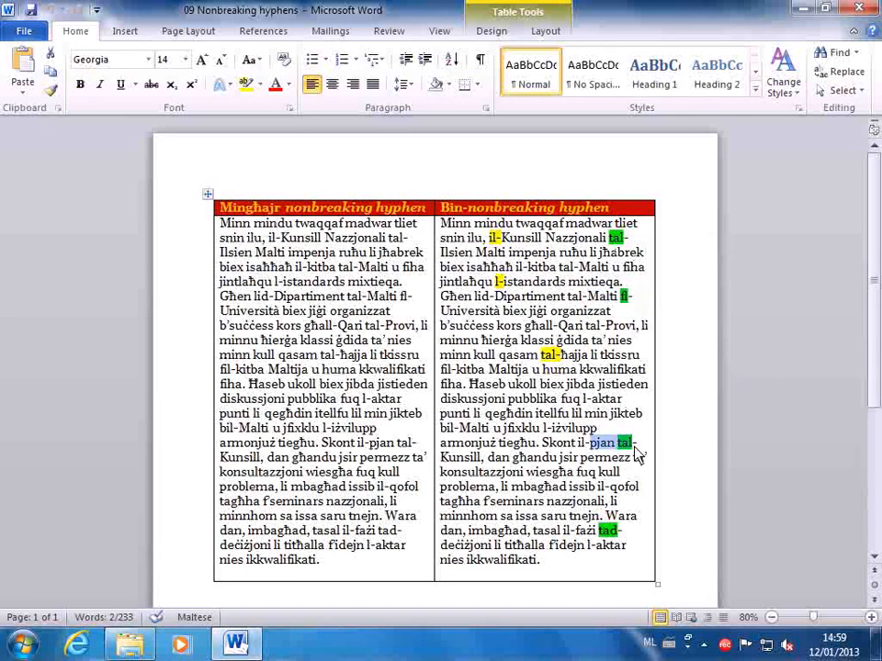
pyautogui.moveTo(599, 531); pyautogui.dragTo(623, 535)
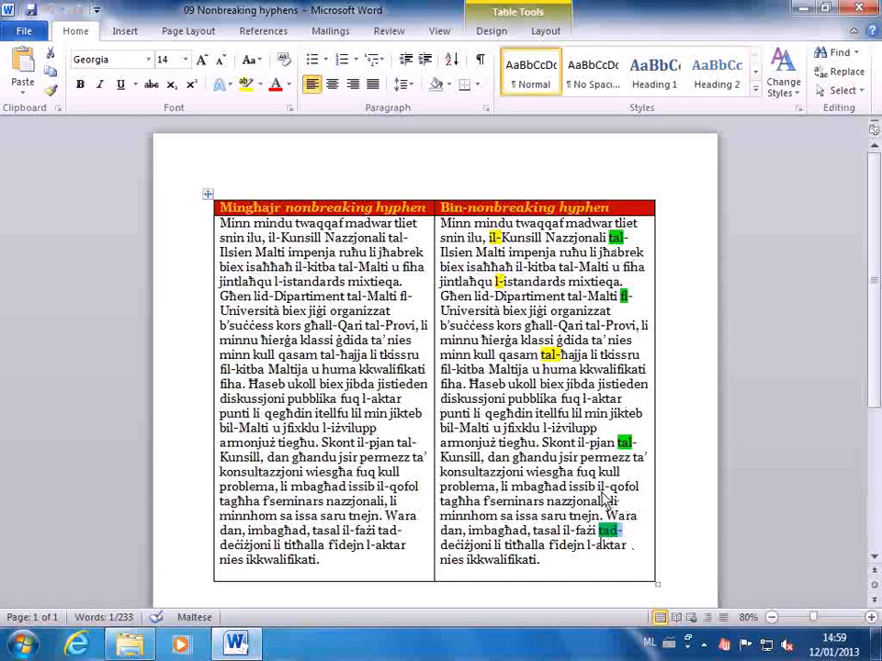
# Step: Select all body text in the "Bin-nonbreaking hyphen" column and start a Replace operation that searches for "-"
pyautogui.doubleClick(451, 226)
pyautogui.moveTo(451, 233); pyautogui.dragTo(588, 575)
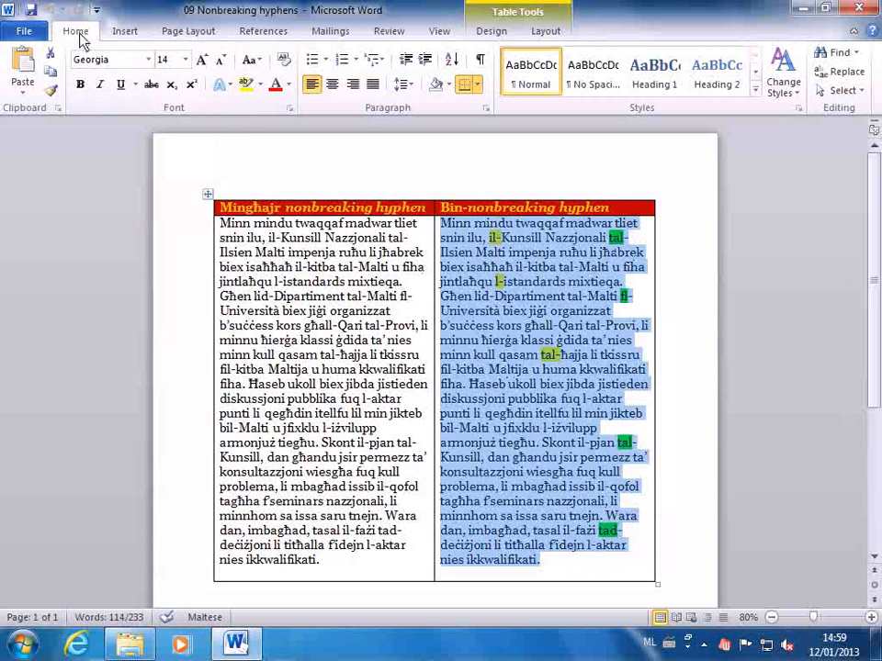
pyautogui.click(838, 73)
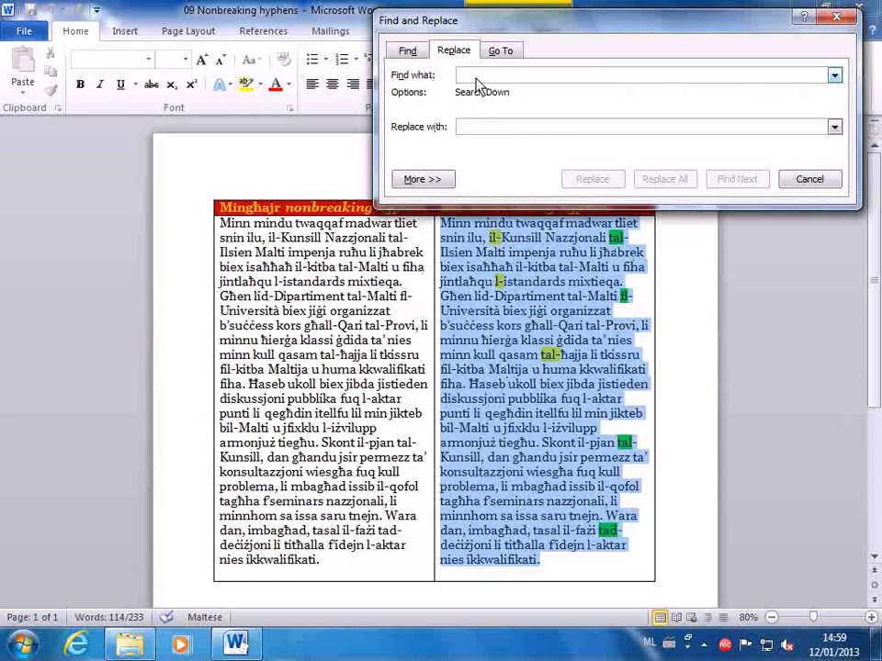
pyautogui.write('-')
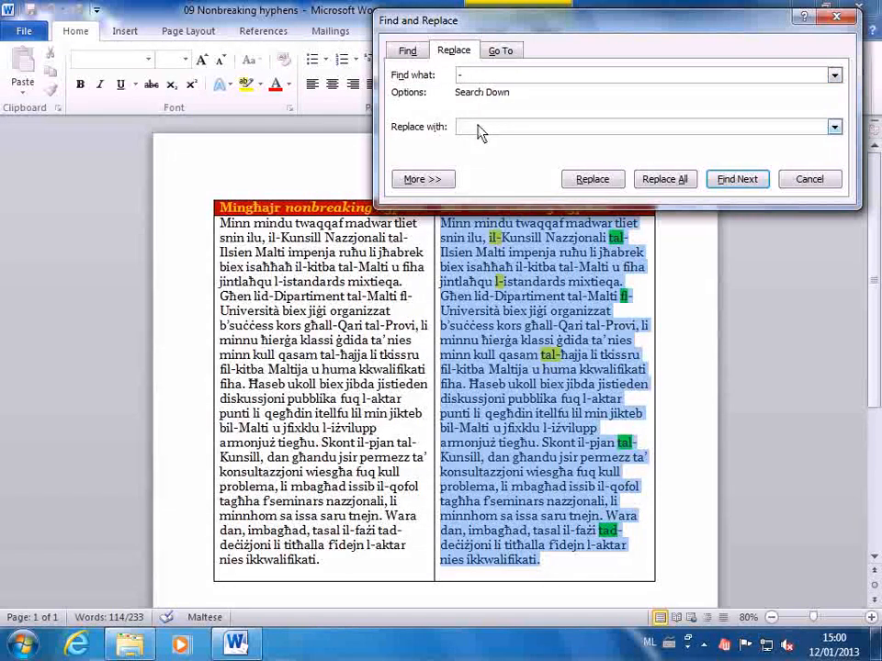
# Step: Set the replacement to the special Nonbreaking Hyphen character (^~)
pyautogui.click(424, 180)
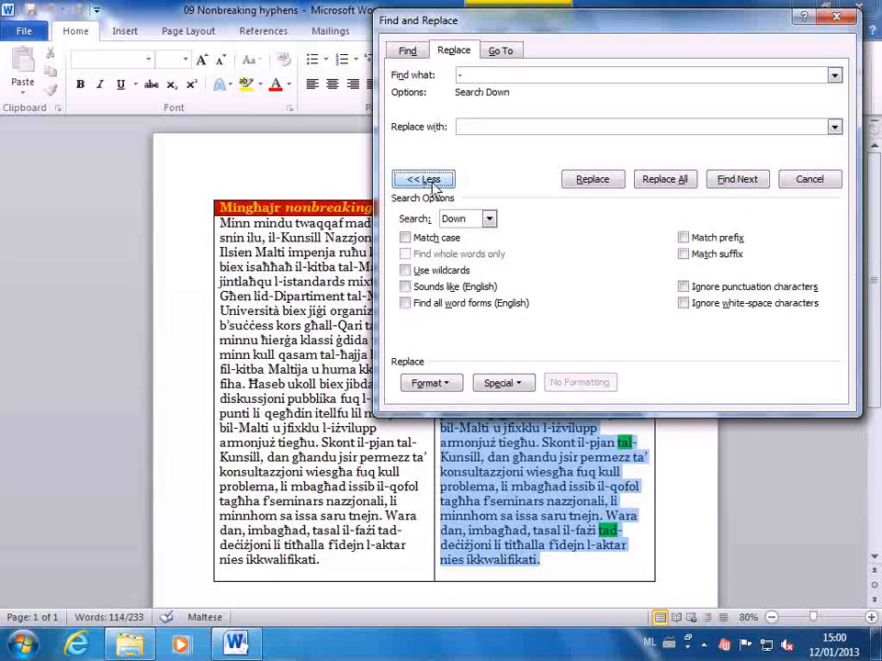
pyautogui.click(507, 386)
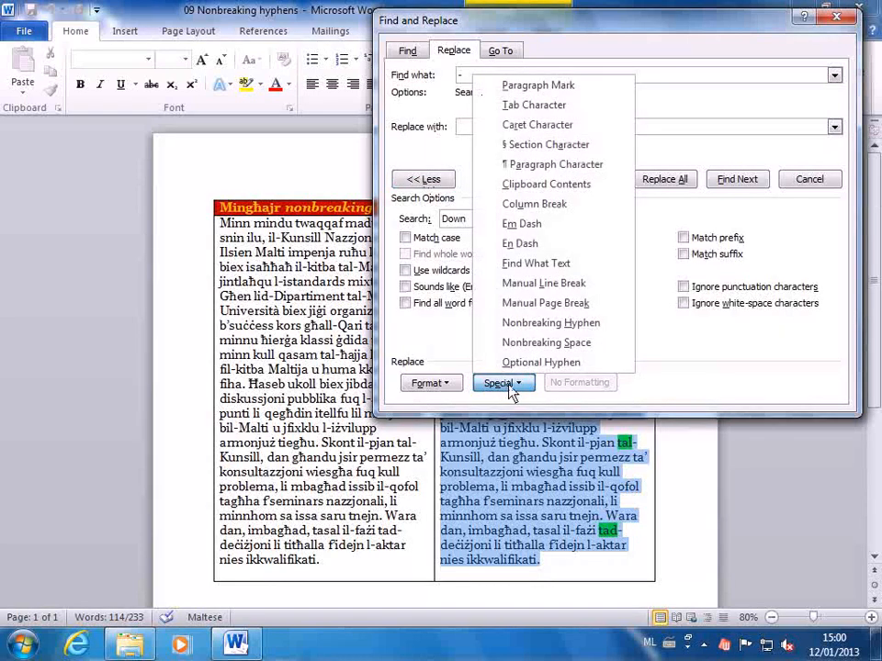
pyautogui.click(554, 324)
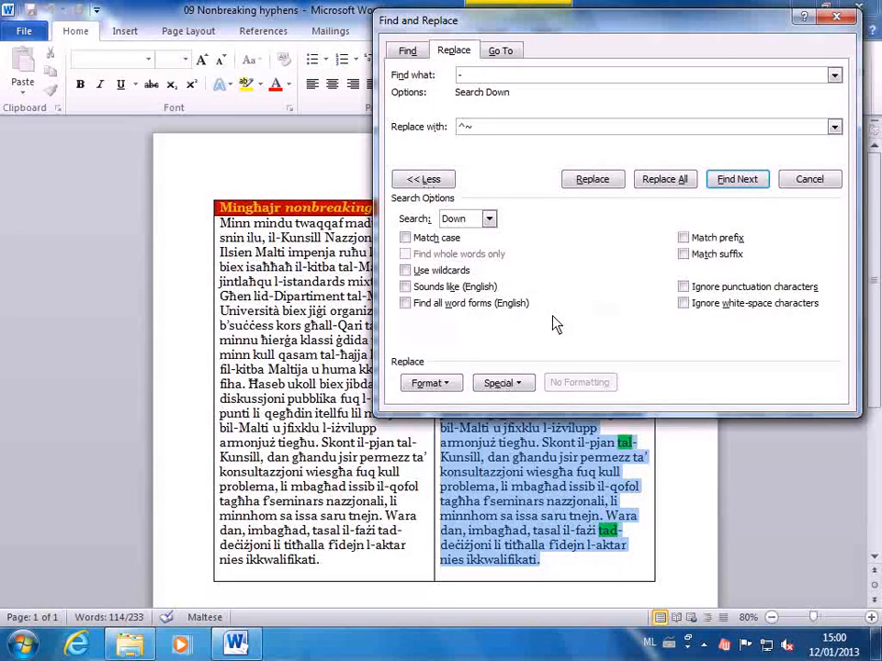
pyautogui.moveTo(472, 127); pyautogui.dragTo(452, 133)
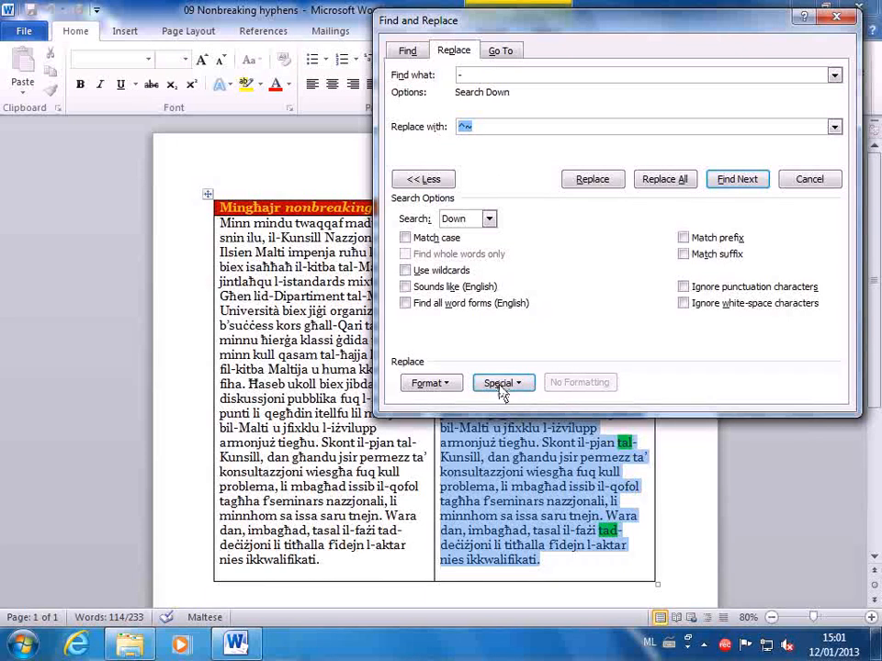
# Step: Replace all hyphens in the selected text only, declining to search the rest of the document, and close Find and Replace
pyautogui.click(669, 180)
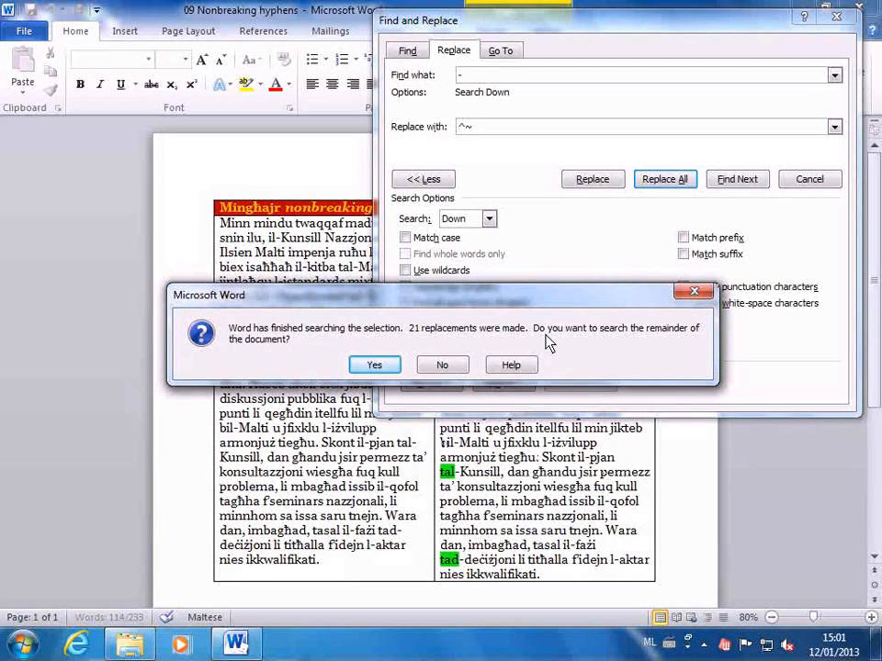
pyautogui.click(443, 365)
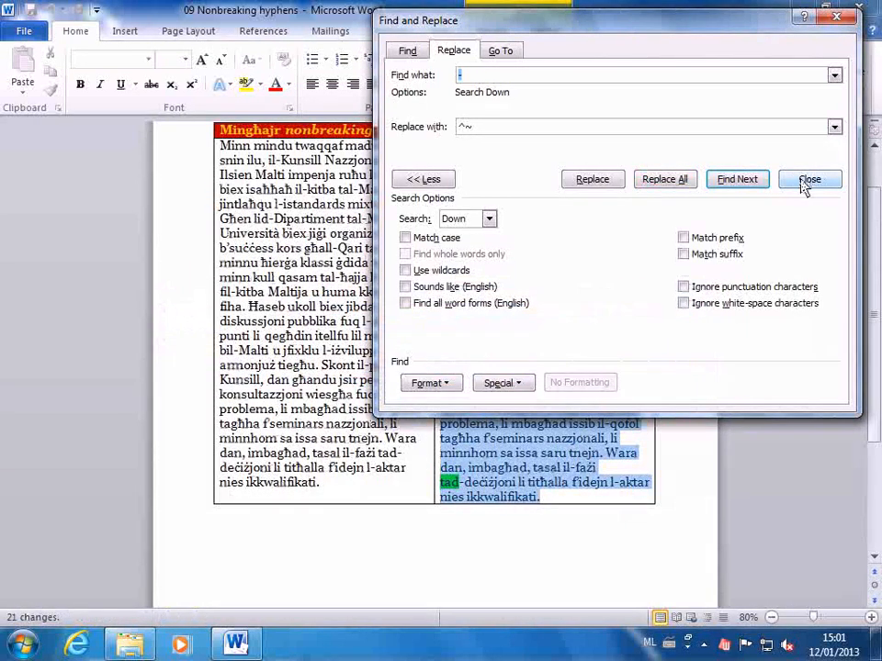
pyautogui.click(807, 181)
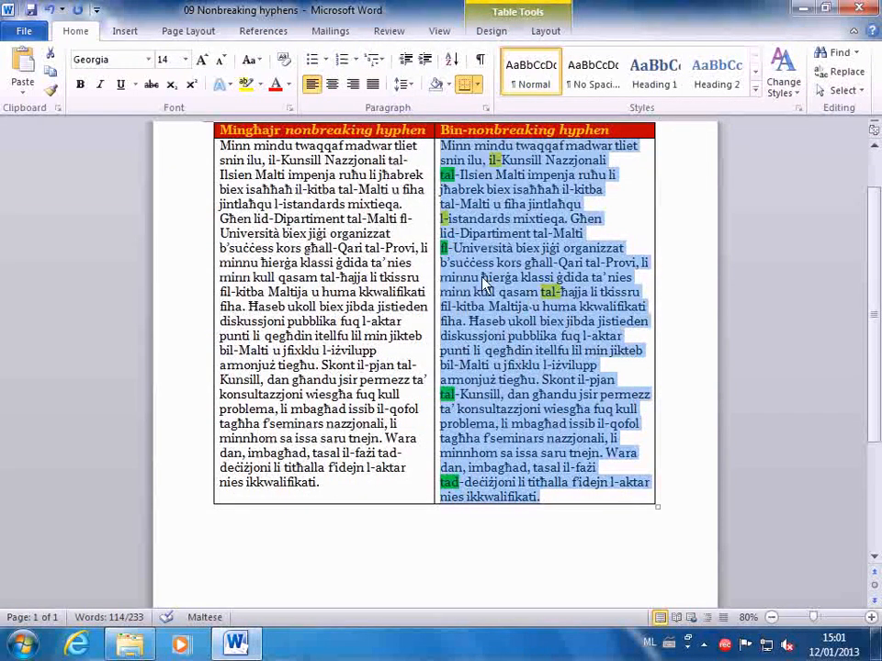
# Step: Examine the green-highlighted articles in the second column, and widen the table's first column so the second one becomes narrower
pyautogui.click(445, 178)
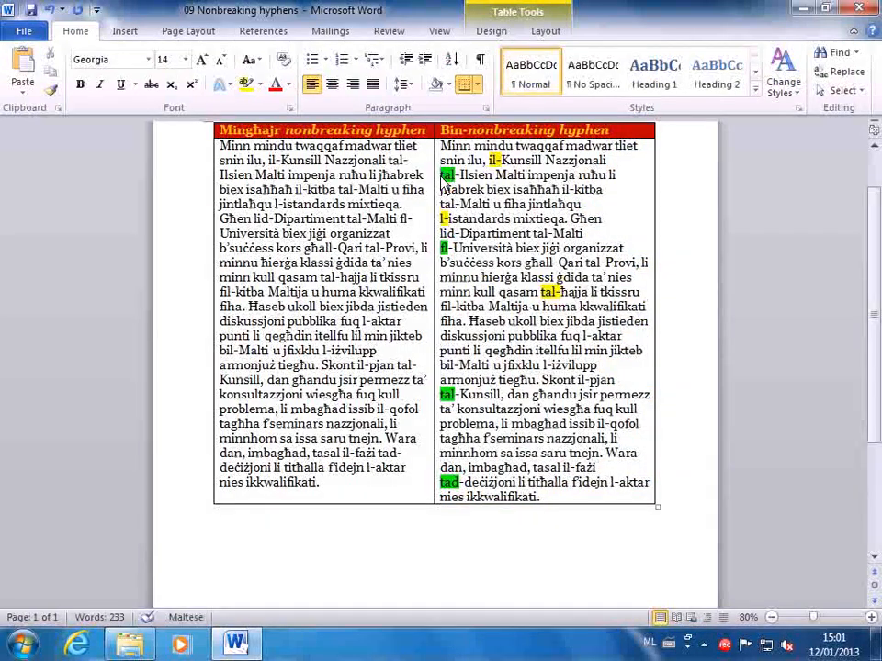
pyautogui.moveTo(441, 175); pyautogui.dragTo(455, 178)
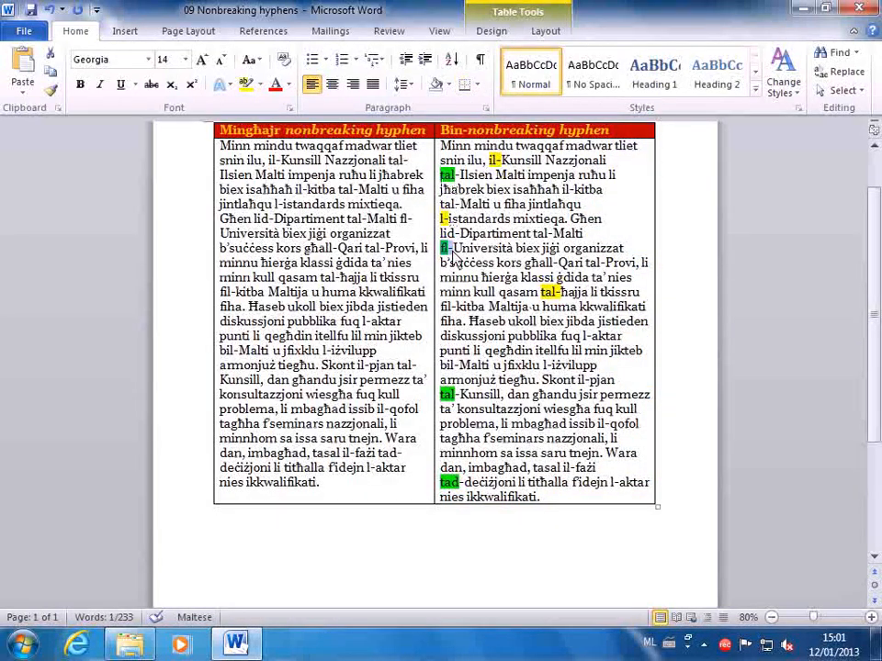
pyautogui.moveTo(441, 394); pyautogui.dragTo(468, 409)
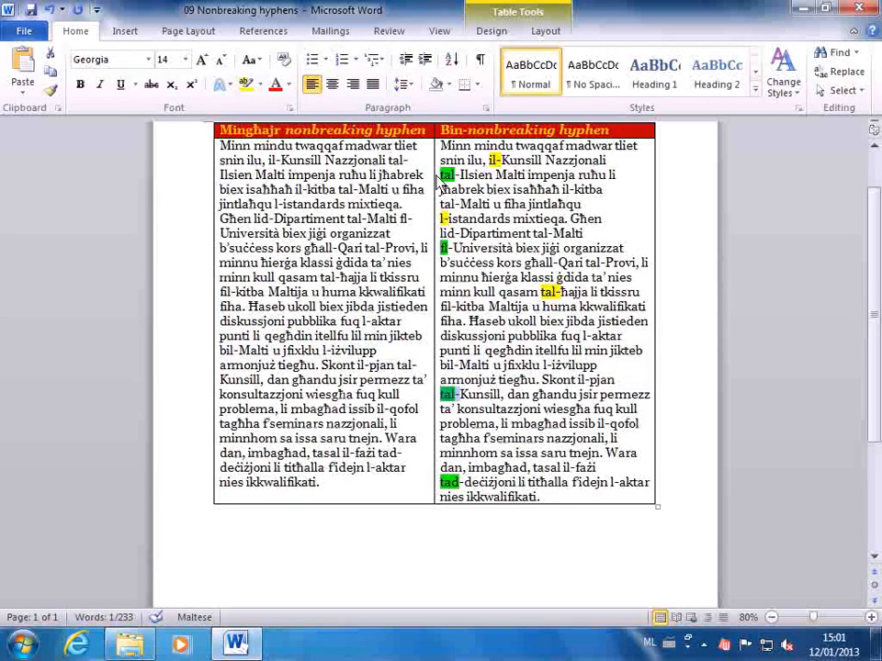
pyautogui.moveTo(436, 174); pyautogui.dragTo(493, 184)
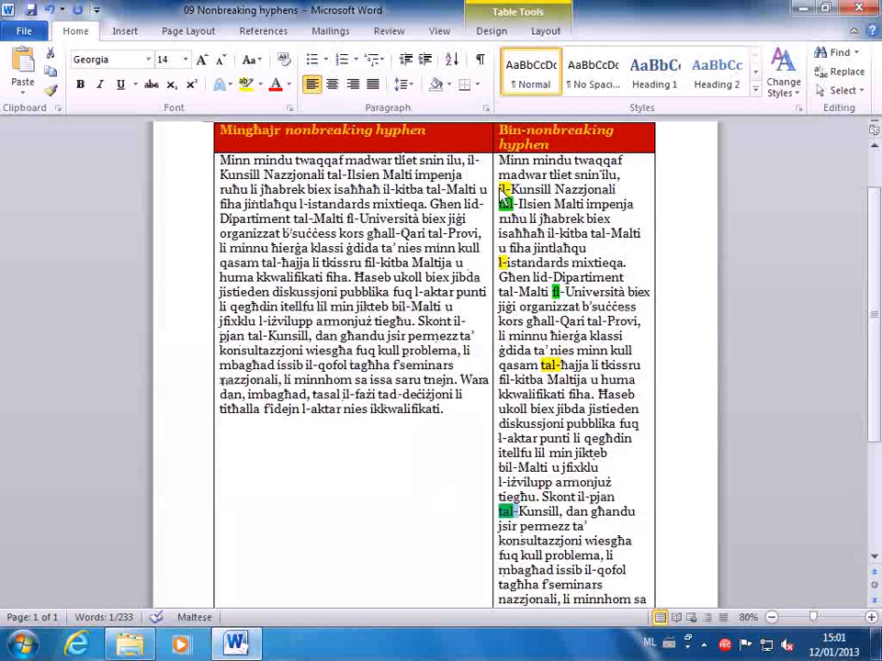
# Step: Select "l-istandards" in the second column to inspect how it wraps, and minimise the document window
pyautogui.click(498, 264)
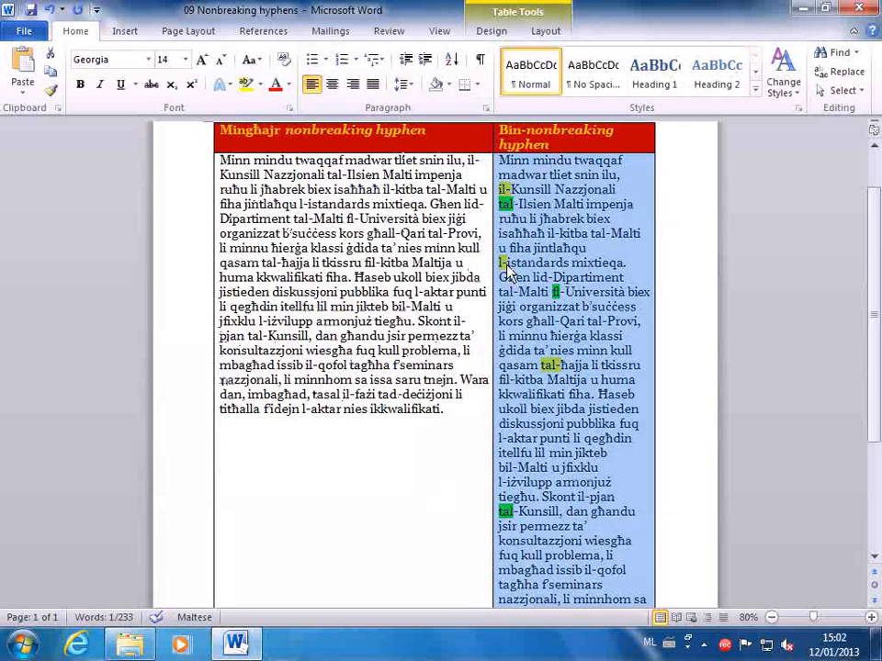
pyautogui.click(506, 262)
pyautogui.moveTo(501, 263); pyautogui.dragTo(515, 266)
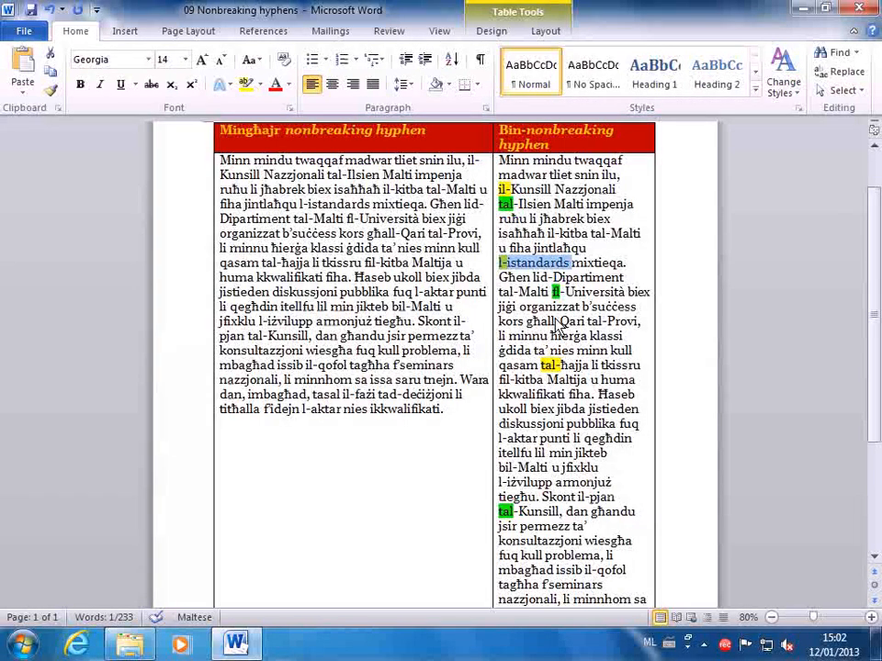
pyautogui.click(804, 13)
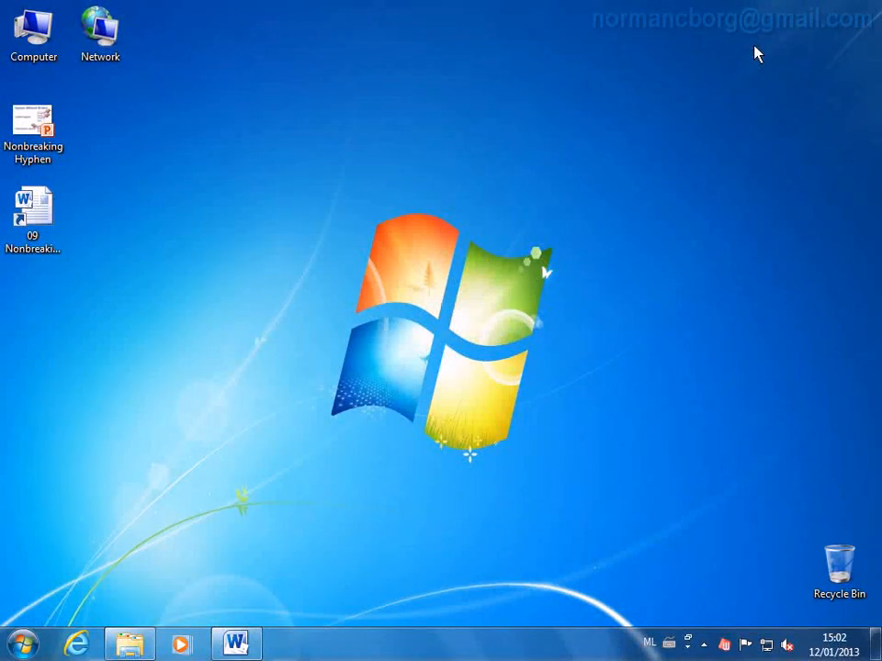